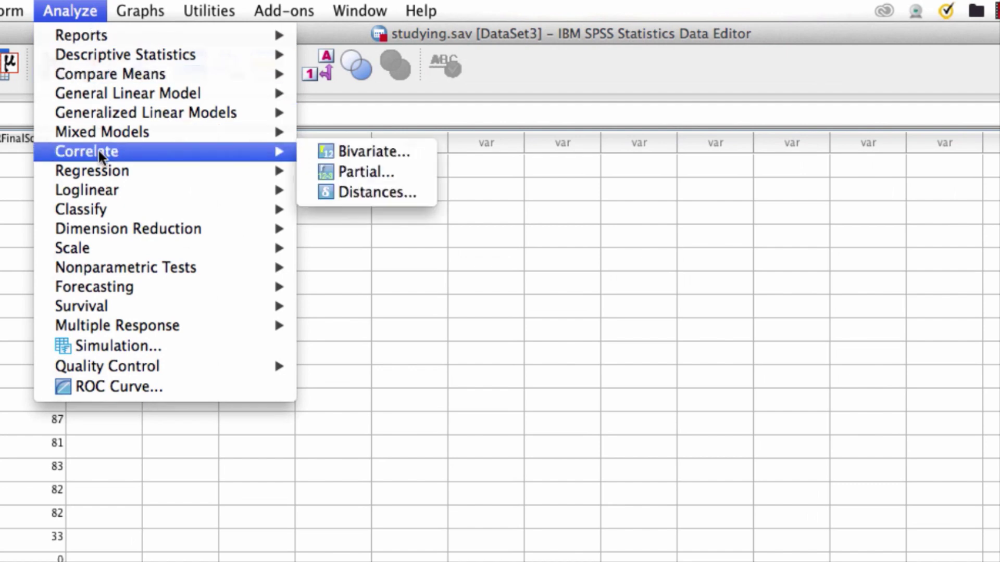
Run a linear regression with MRFinalScore as the dependent variable and HoursStudy as the independent variable.
{"action": "mouse_move", "coordinate": [101, 167]}
{"action": "left_click", "coordinate": [362, 197]}
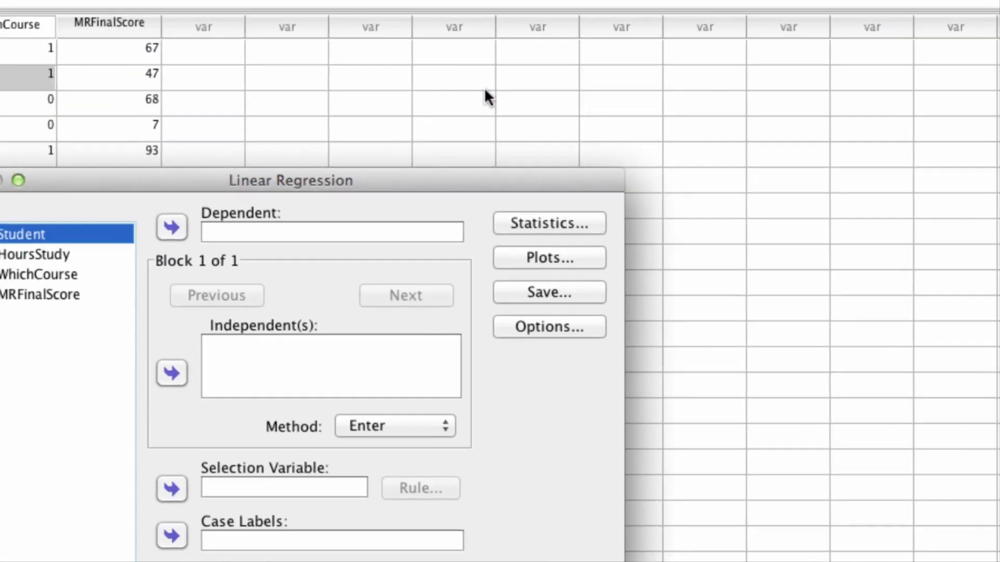
{"action": "left_click", "coordinate": [228, 140]}
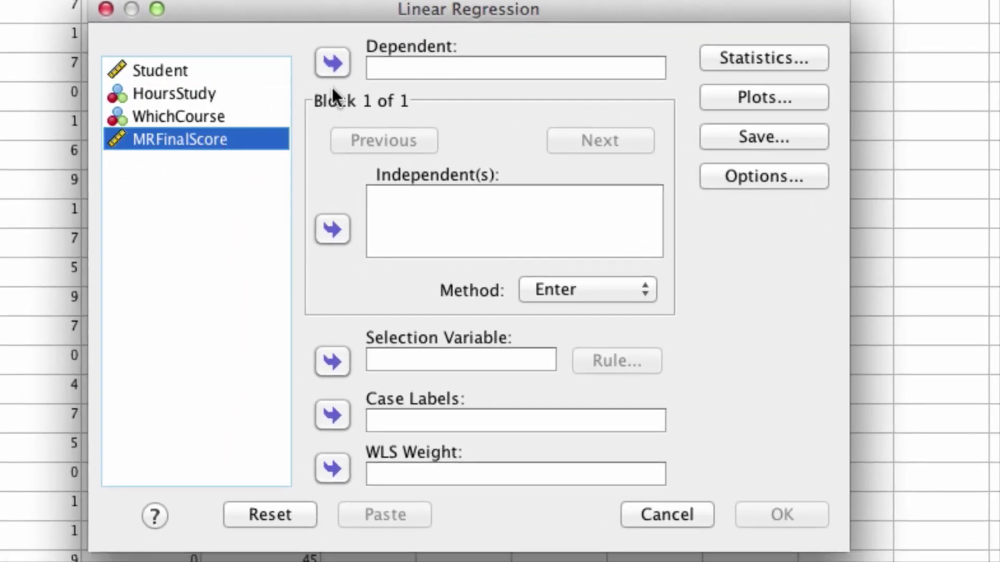
{"action": "left_click", "coordinate": [330, 64]}
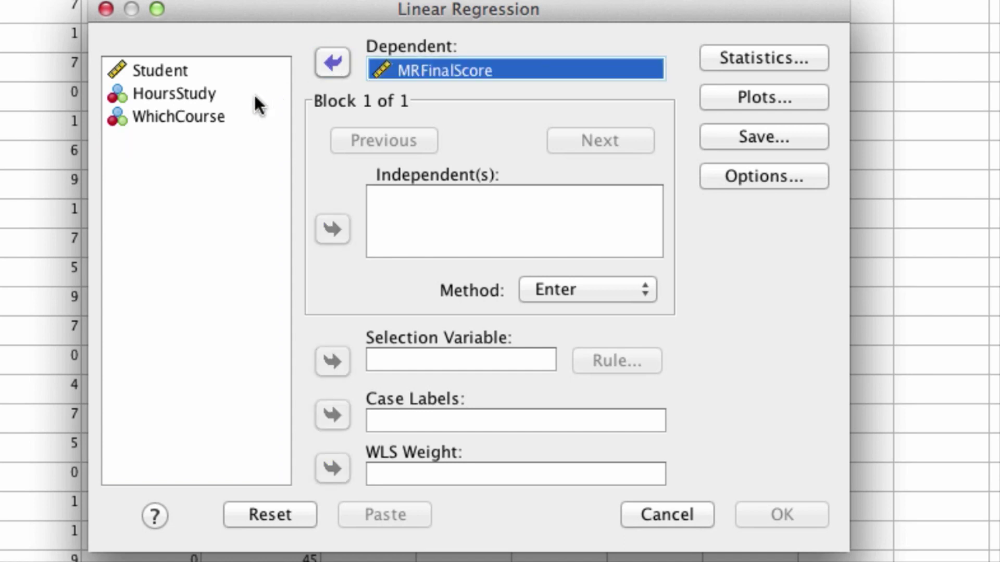
{"action": "left_click", "coordinate": [203, 97]}
{"action": "left_click", "coordinate": [324, 223]}
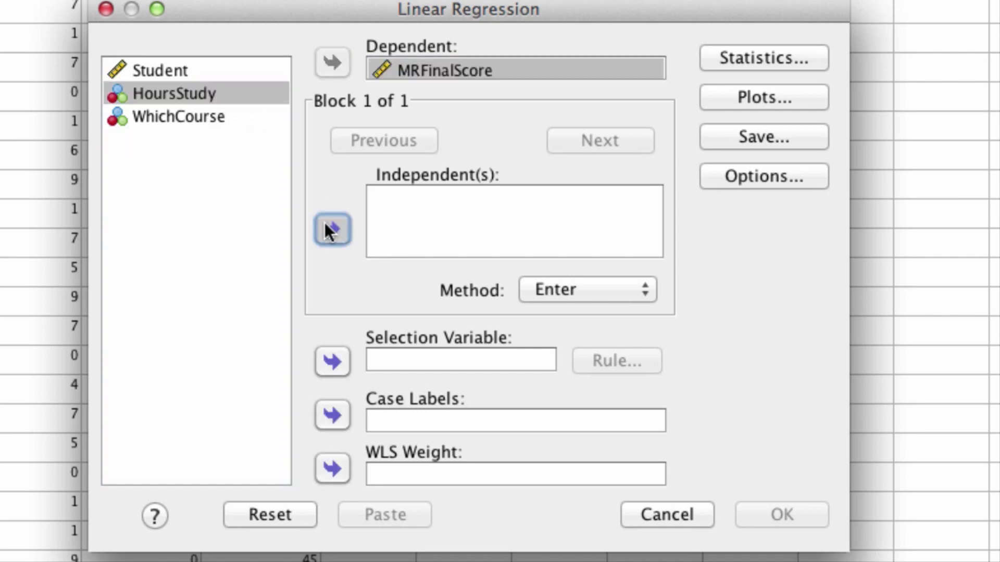
{"action": "left_click", "coordinate": [760, 518]}
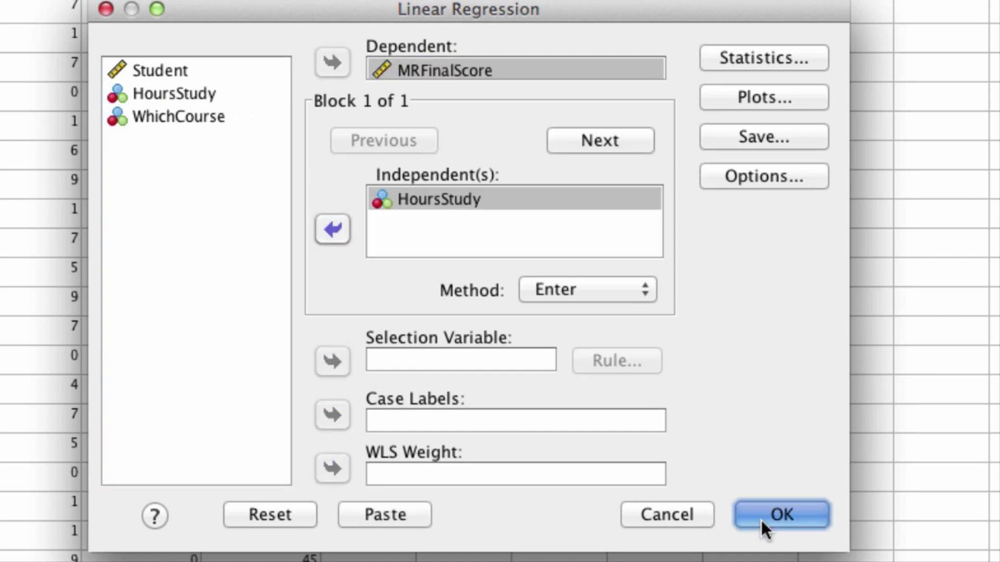
{"action": "left_click", "coordinate": [667, 493]}
{"action": "left_click", "coordinate": [848, 554]}
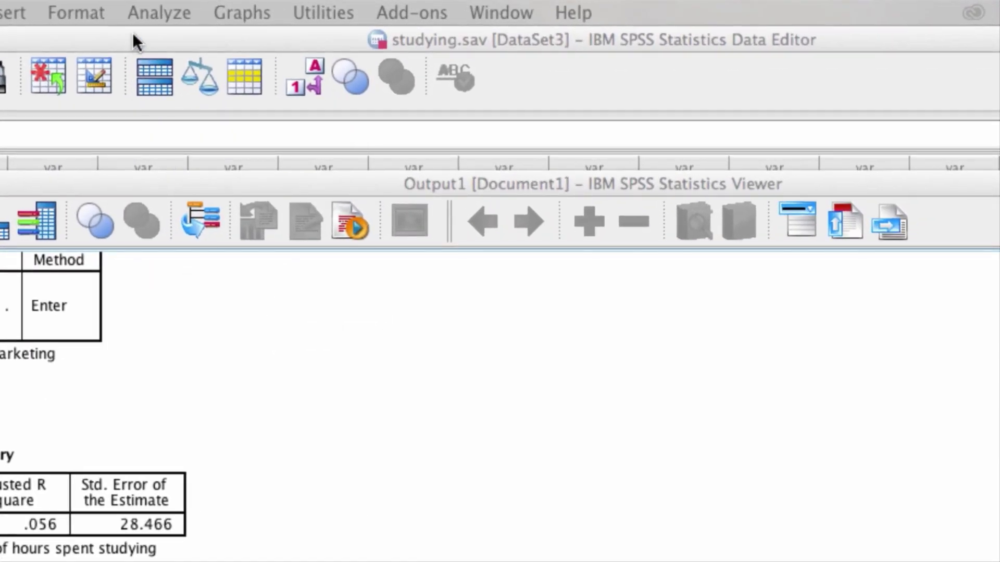
Set up an independent-samples t test with MRFinalScore as the test variable and WhichCourse as the grouping variable.
{"action": "left_click", "coordinate": [139, 9]}
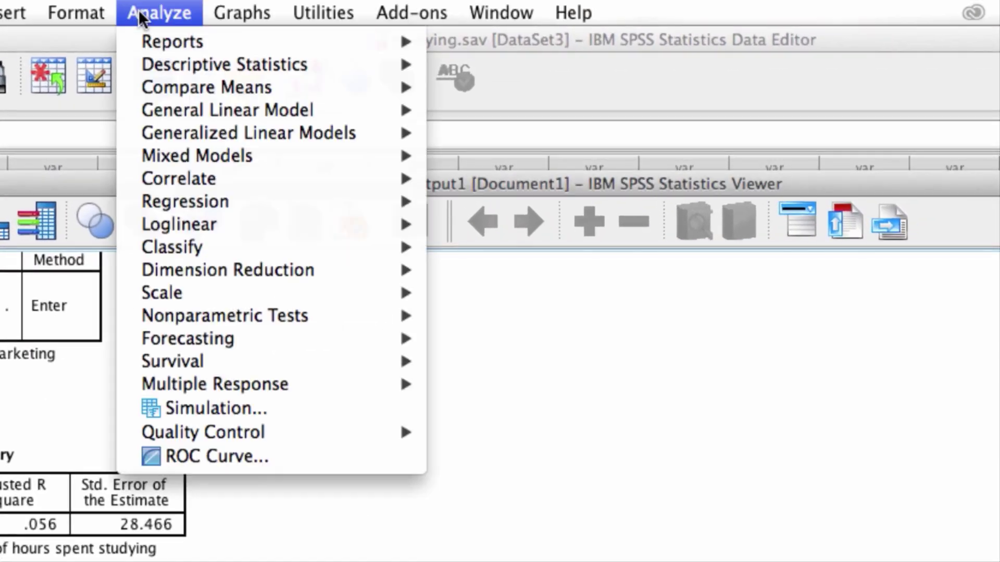
{"action": "mouse_move", "coordinate": [206, 83]}
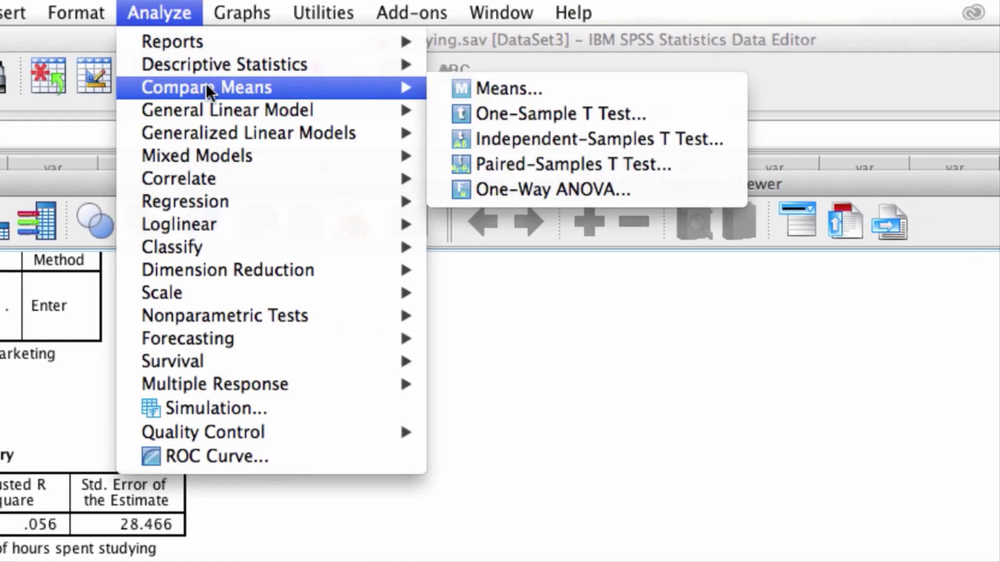
{"action": "left_click", "coordinate": [596, 137]}
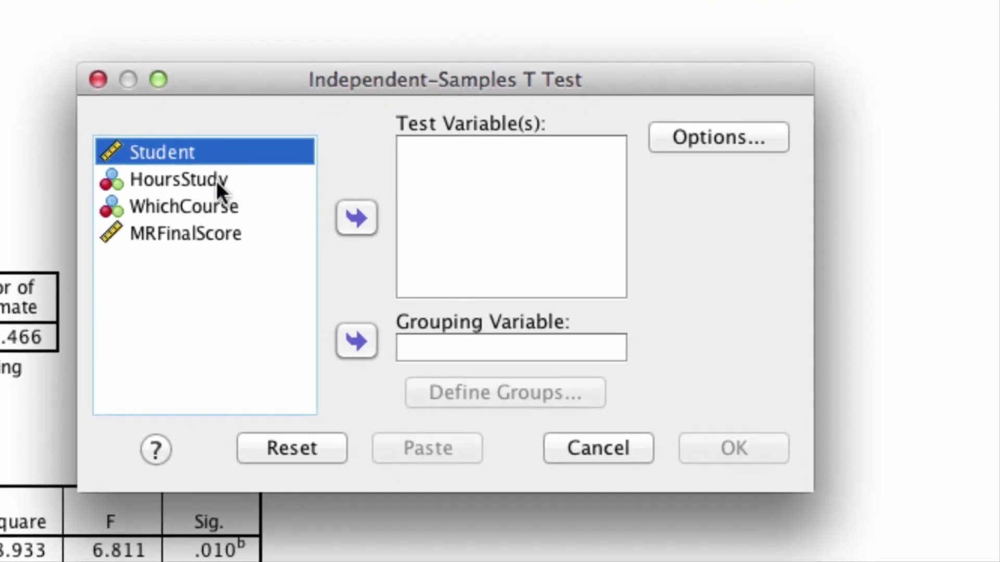
{"action": "left_click", "coordinate": [224, 234]}
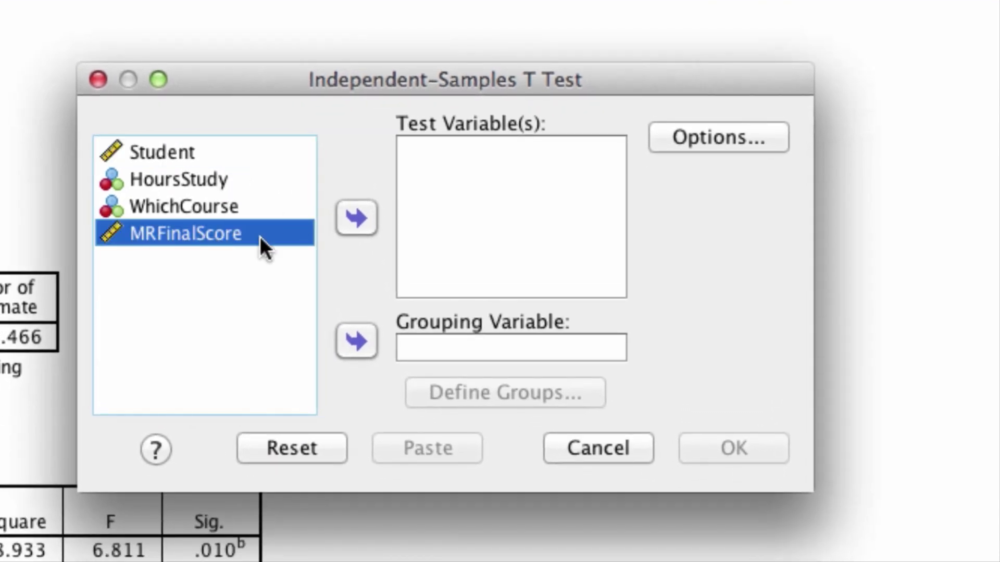
{"action": "left_click", "coordinate": [358, 227]}
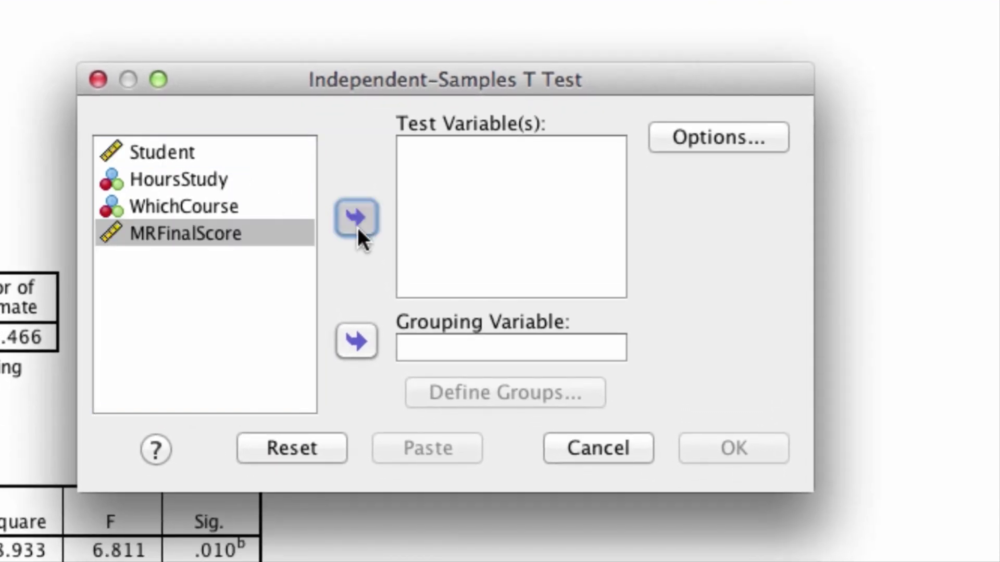
{"action": "left_click", "coordinate": [238, 209]}
{"action": "left_click", "coordinate": [350, 338]}
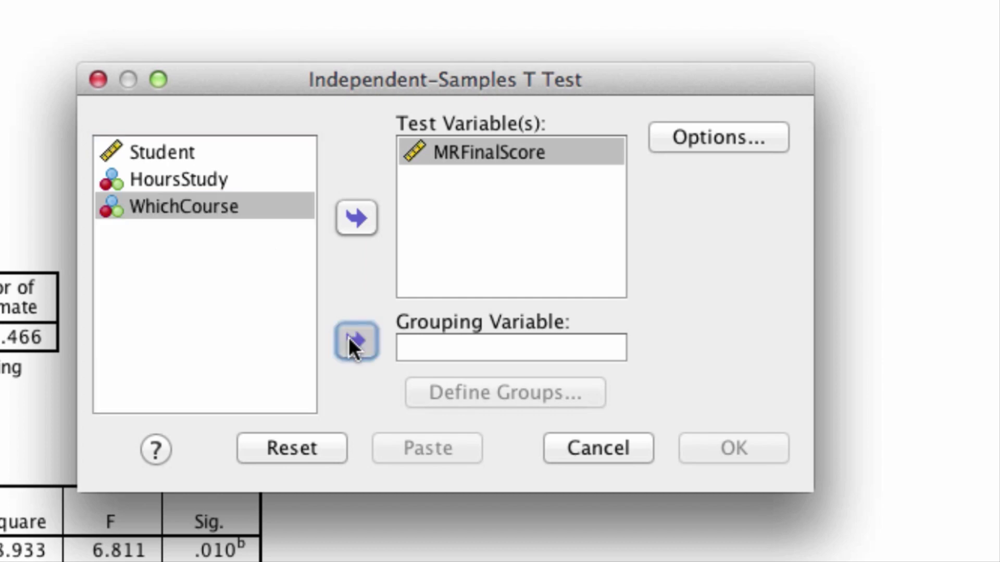
Define the t test groups as 0 for Group 1 and 1 for Group 2, and run the test.
{"action": "left_click", "coordinate": [464, 391]}
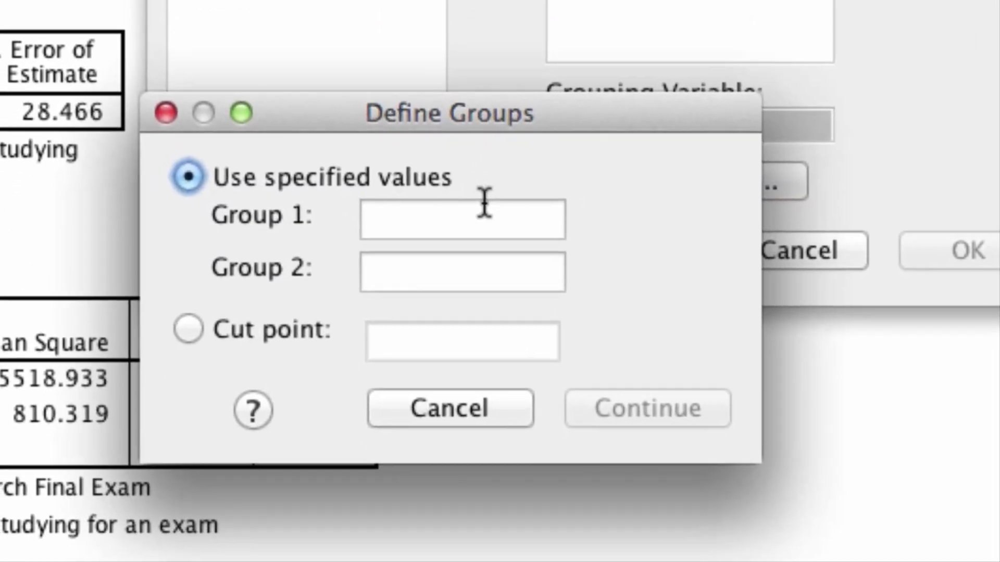
{"action": "left_click", "coordinate": [485, 204]}
{"action": "type", "text": "0"}
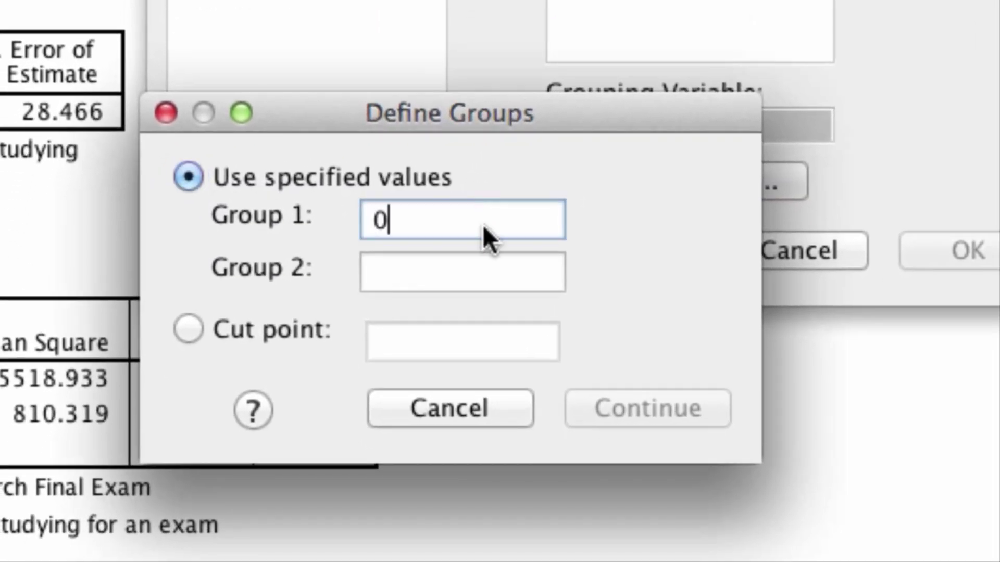
{"action": "left_click", "coordinate": [482, 262]}
{"action": "type", "text": "1"}
{"action": "left_click", "coordinate": [593, 406]}
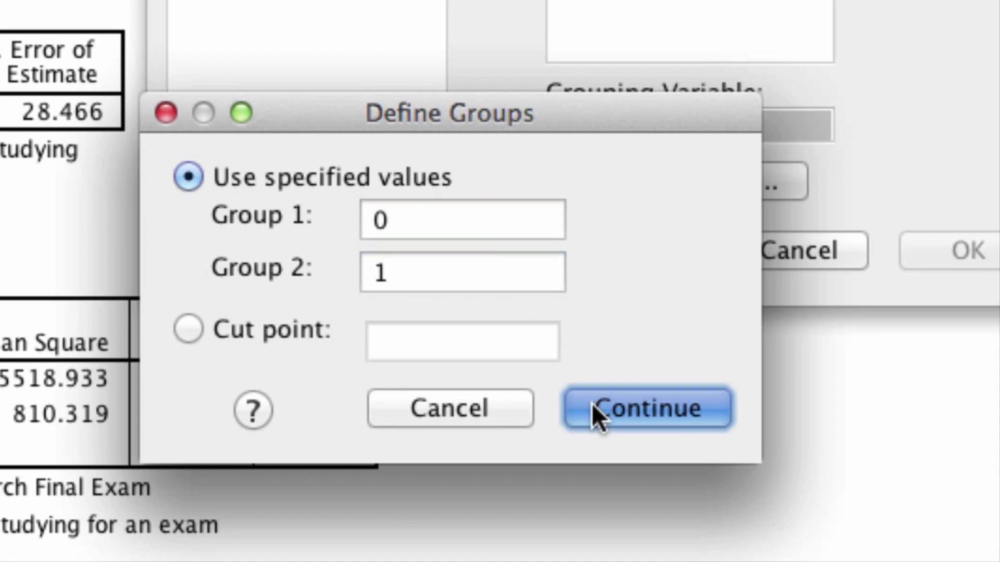
{"action": "left_click", "coordinate": [962, 257]}
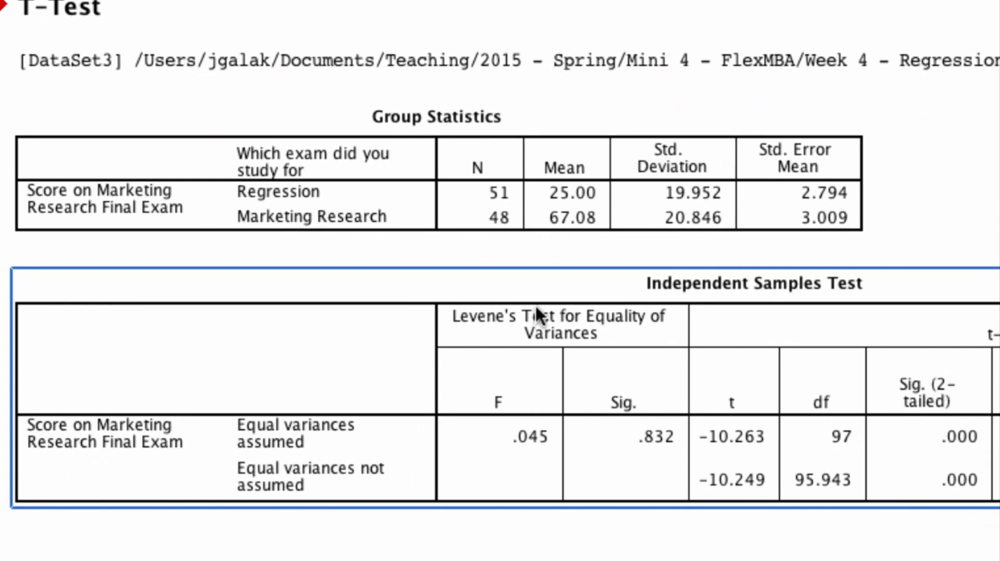
{"action": "left_click", "coordinate": [611, 209]}
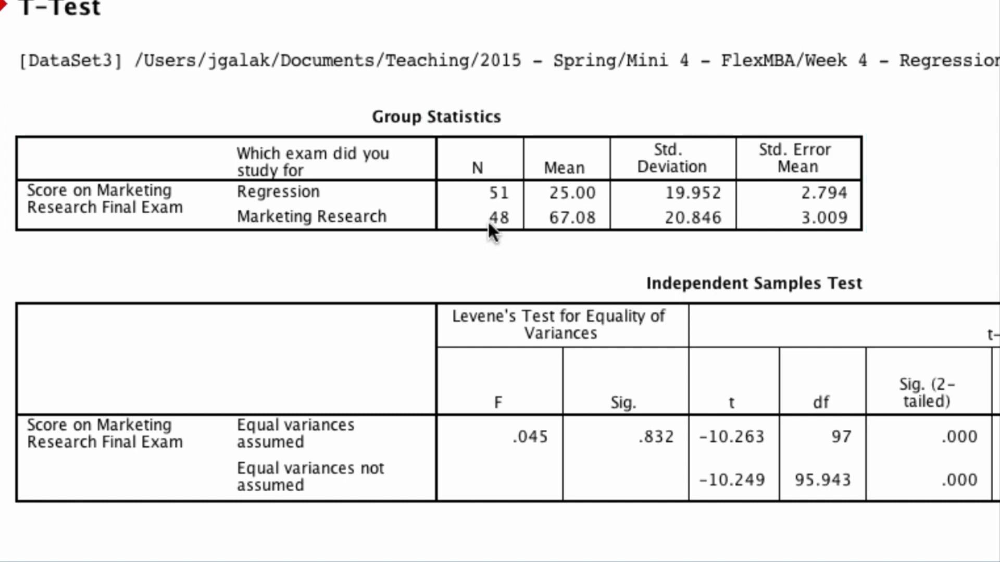
{"action": "left_click", "coordinate": [752, 119]}
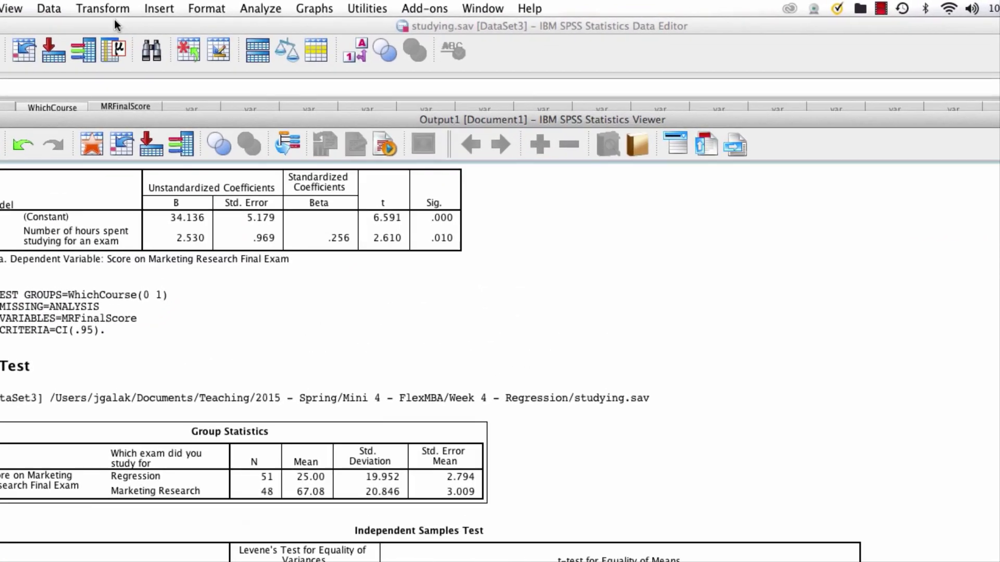
Start computing a new variable with hours_x_which as its target name.
{"action": "left_click", "coordinate": [237, 5]}
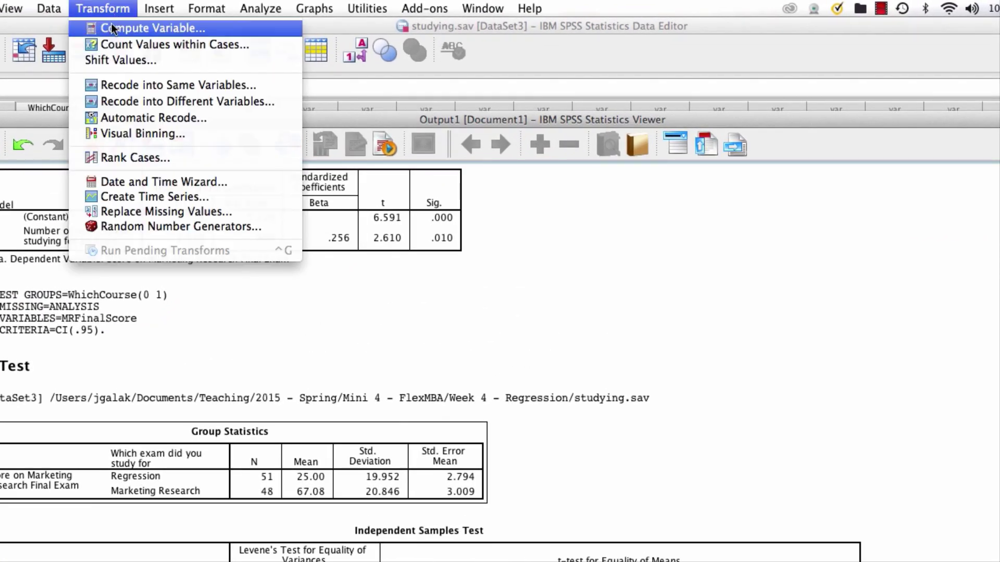
{"action": "left_click", "coordinate": [148, 25]}
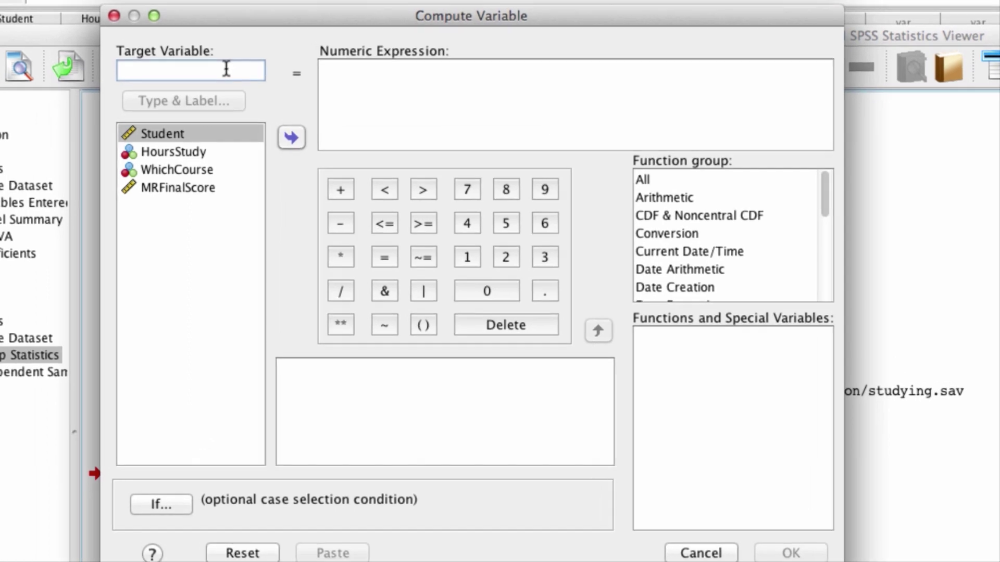
{"action": "type", "text": "hours"}
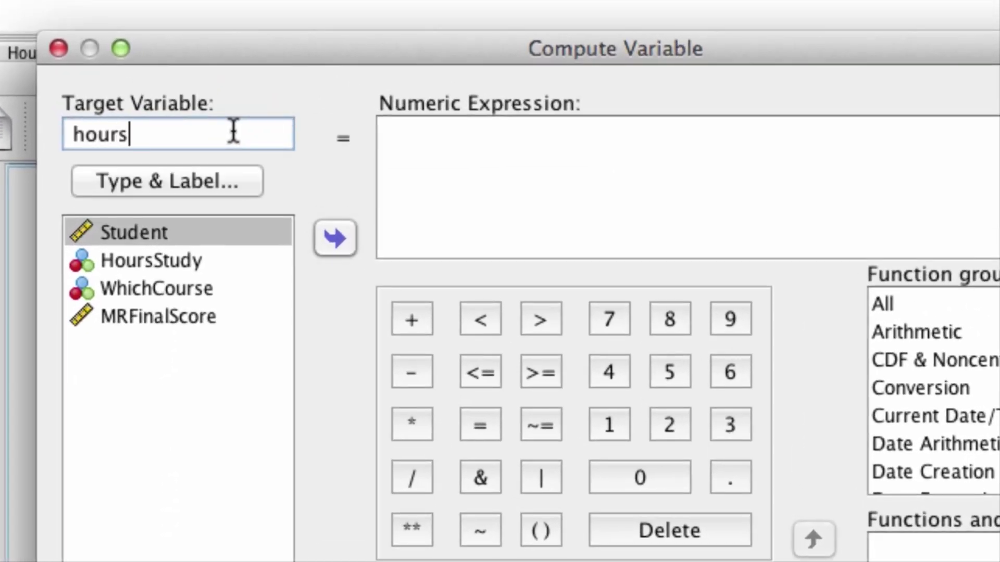
{"action": "type", "text": "_x_which"}
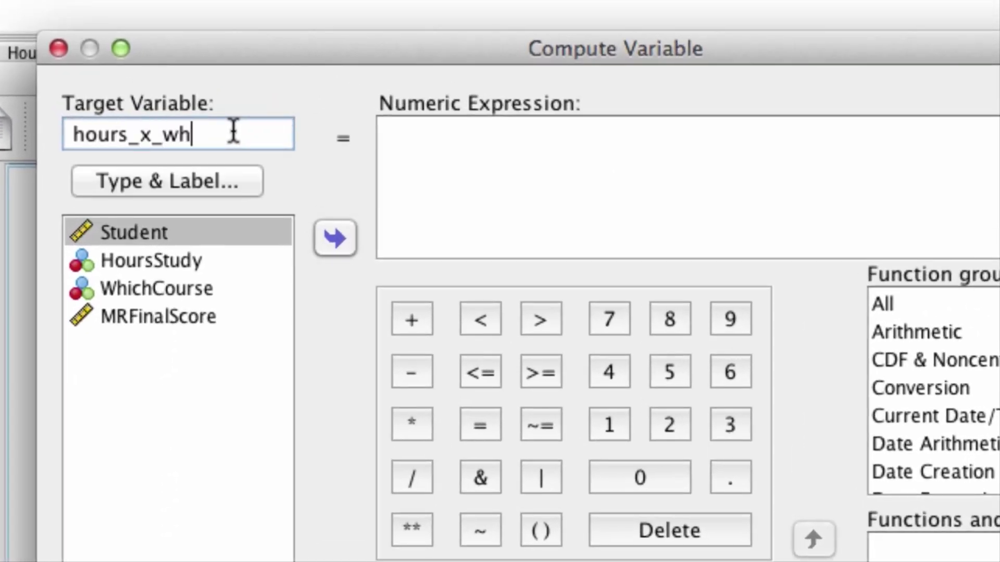
Enter HoursStudy*WhichCourse as the numeric expression and compute the interaction variable.
{"action": "left_click", "coordinate": [558, 170]}
{"action": "double_click", "coordinate": [173, 265]}
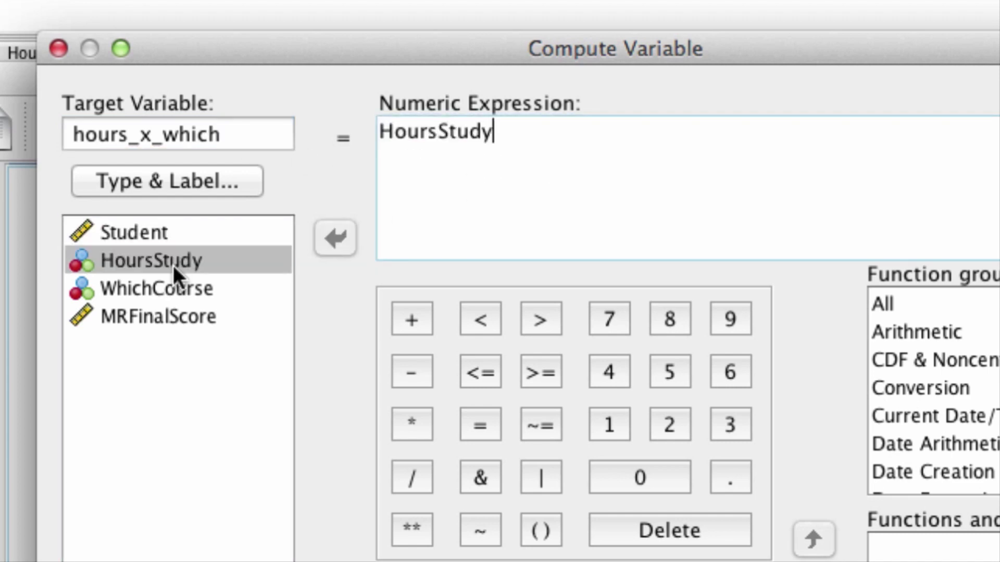
{"action": "type", "text": "*"}
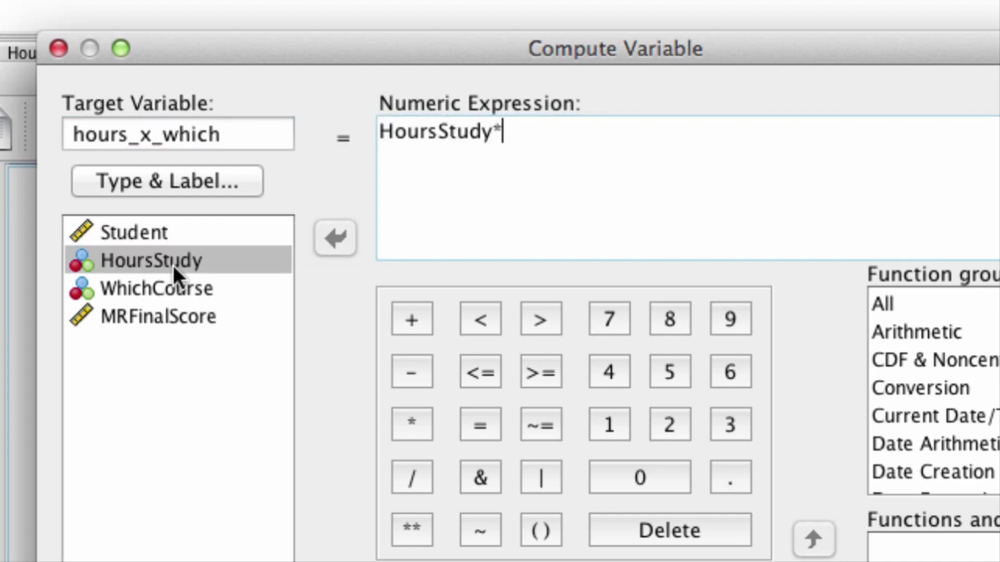
{"action": "left_click", "coordinate": [151, 290]}
{"action": "left_click", "coordinate": [338, 232]}
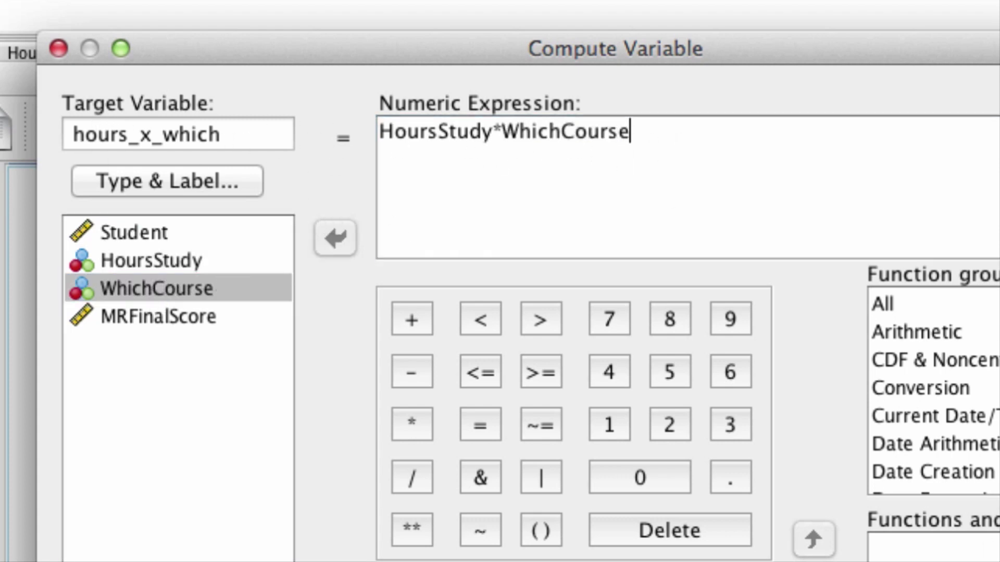
{"action": "key", "text": "Return"}
{"action": "left_click", "coordinate": [583, 508]}
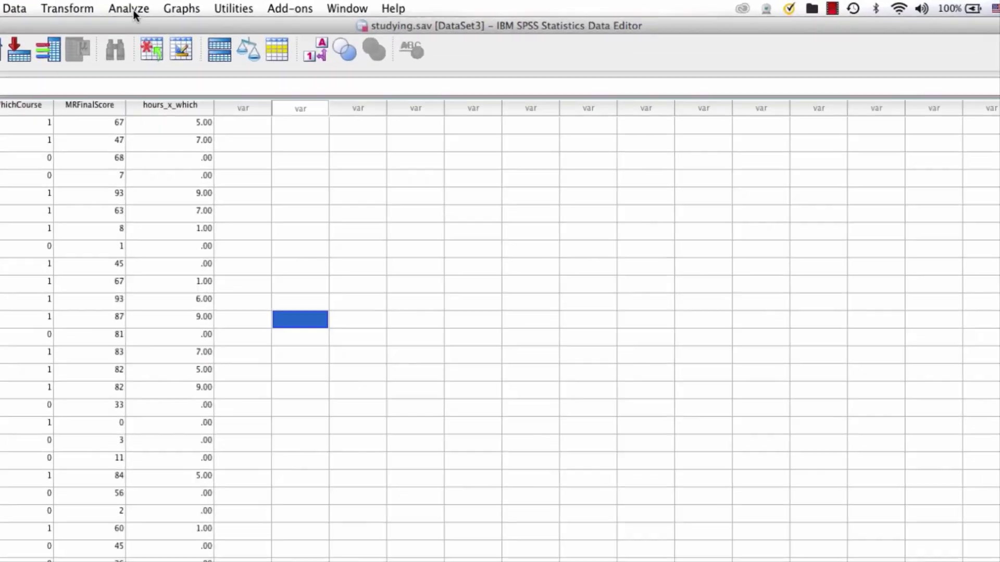
Add WhichCourse and hours_x_which to the linear regression's independent variables alongside HoursStudy, and run it.
{"action": "left_click", "coordinate": [270, 6]}
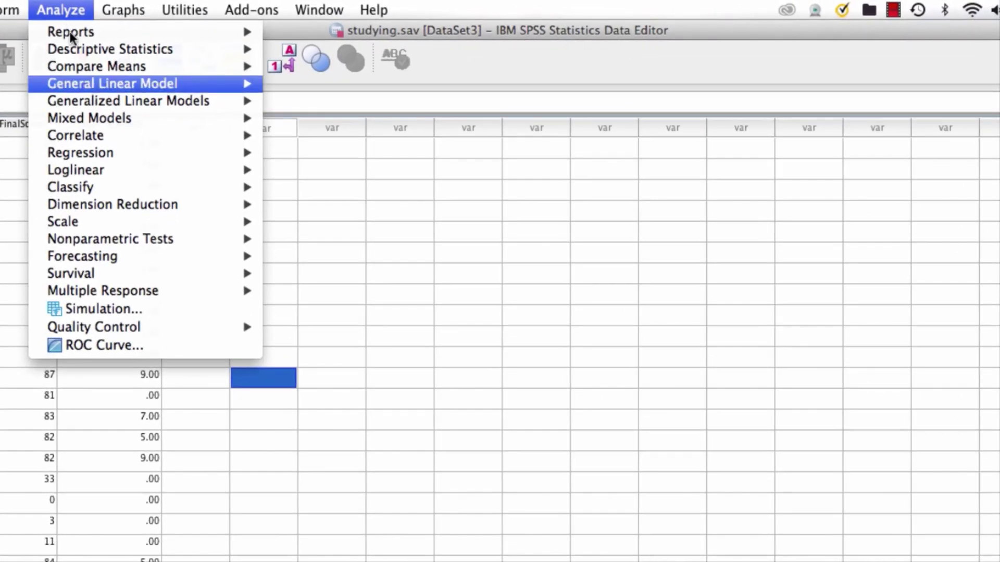
{"action": "mouse_move", "coordinate": [294, 78]}
{"action": "left_click", "coordinate": [363, 172]}
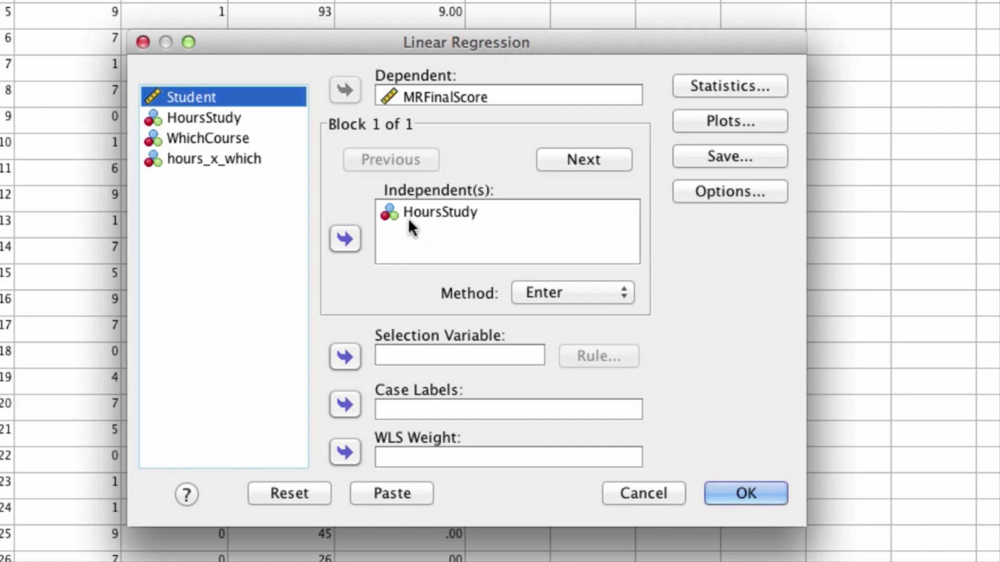
{"action": "left_click", "coordinate": [223, 138]}
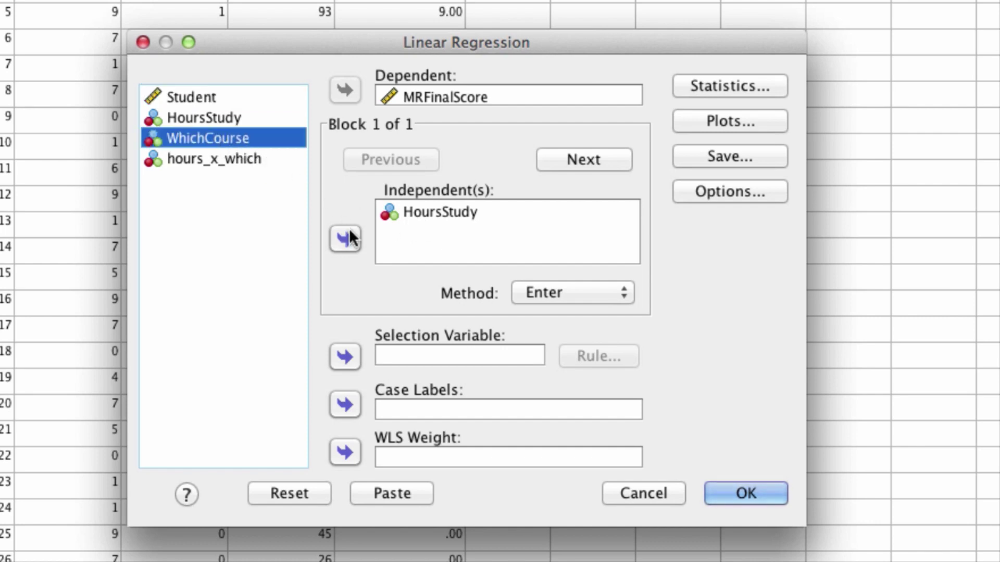
{"action": "left_click", "coordinate": [350, 228]}
{"action": "left_click", "coordinate": [249, 165]}
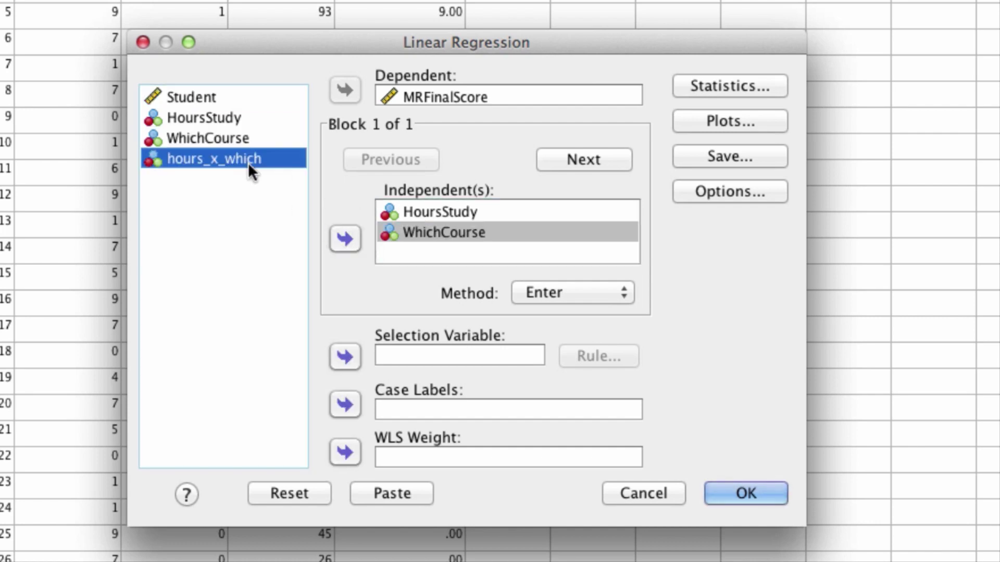
{"action": "left_click", "coordinate": [344, 238]}
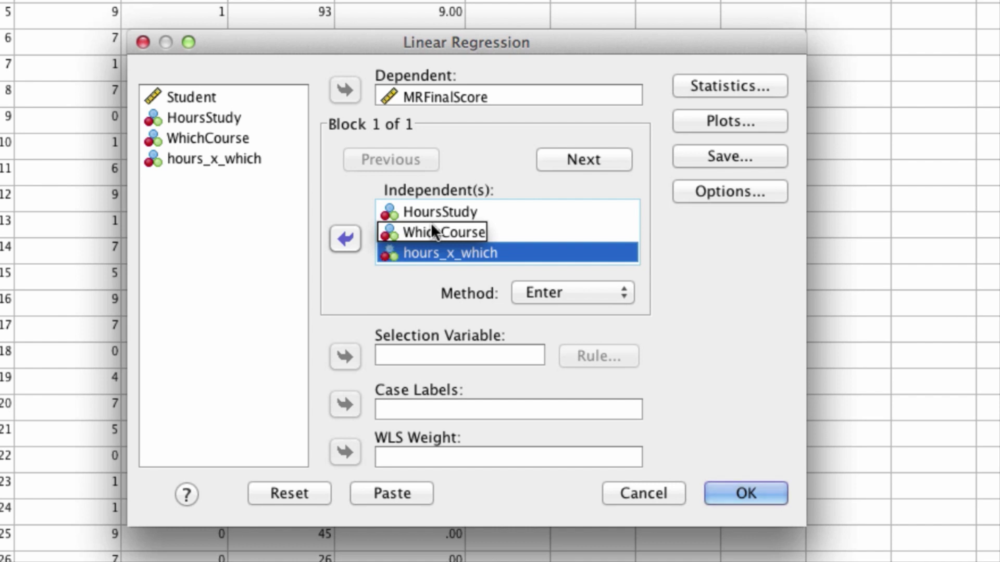
{"action": "left_click", "coordinate": [749, 492]}
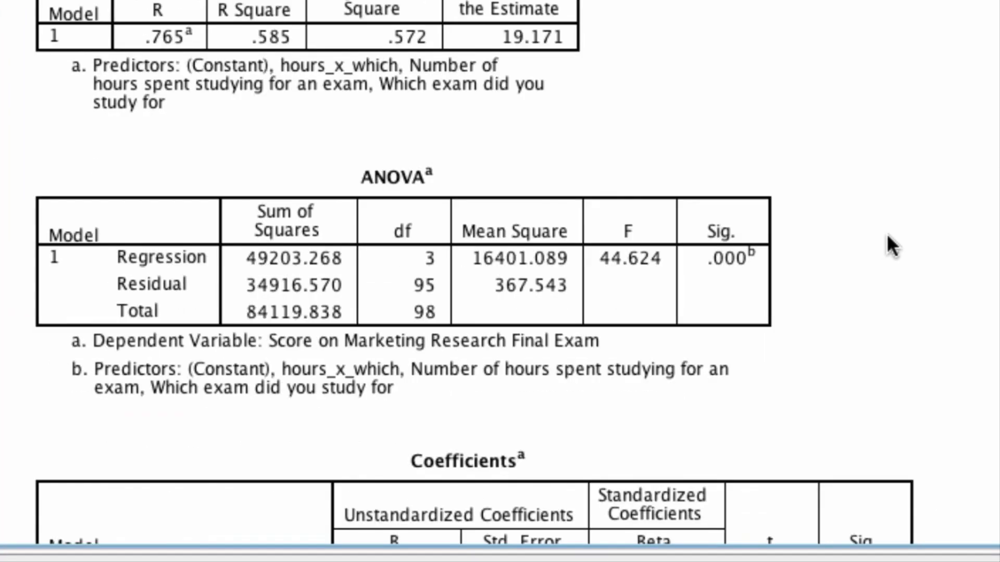